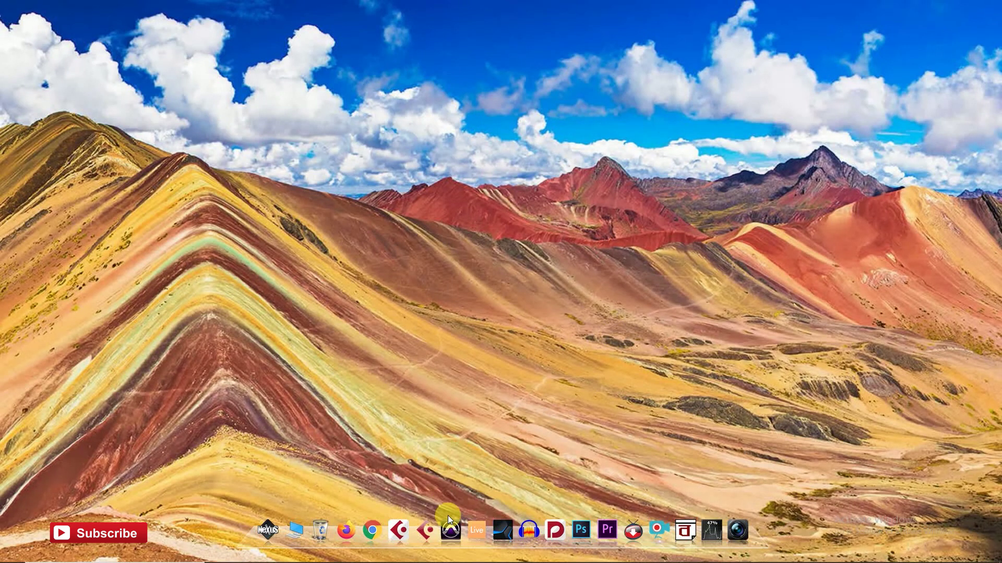
Launch Pro Tools HD 12.5 from the taskbar and wait for its Dashboard of recent sessions.
{"action": "left_click", "coordinate": [449, 520]}
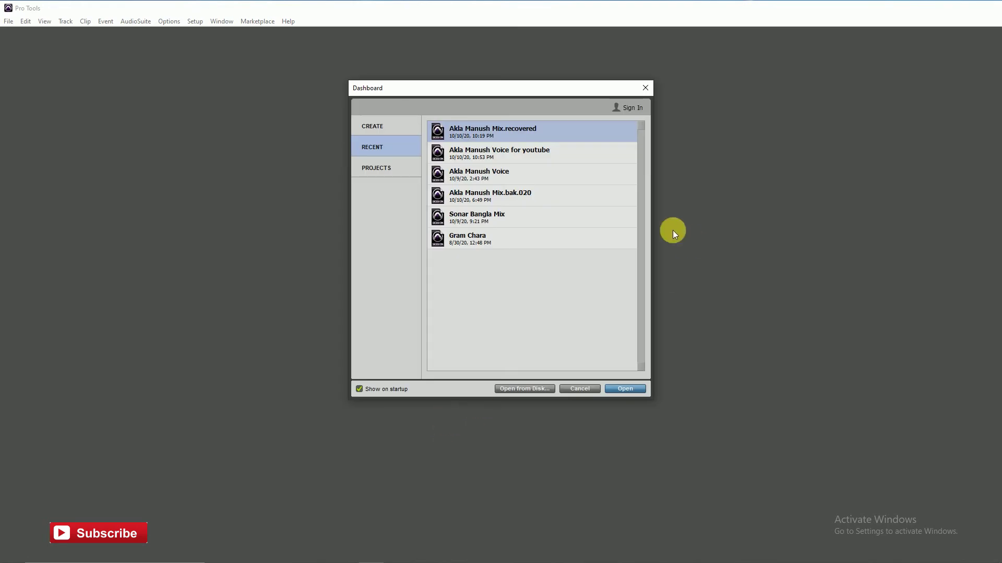
Switch the Create type from Session to cloud Project and sign in to the Avid account.
{"action": "left_click", "coordinate": [386, 123]}
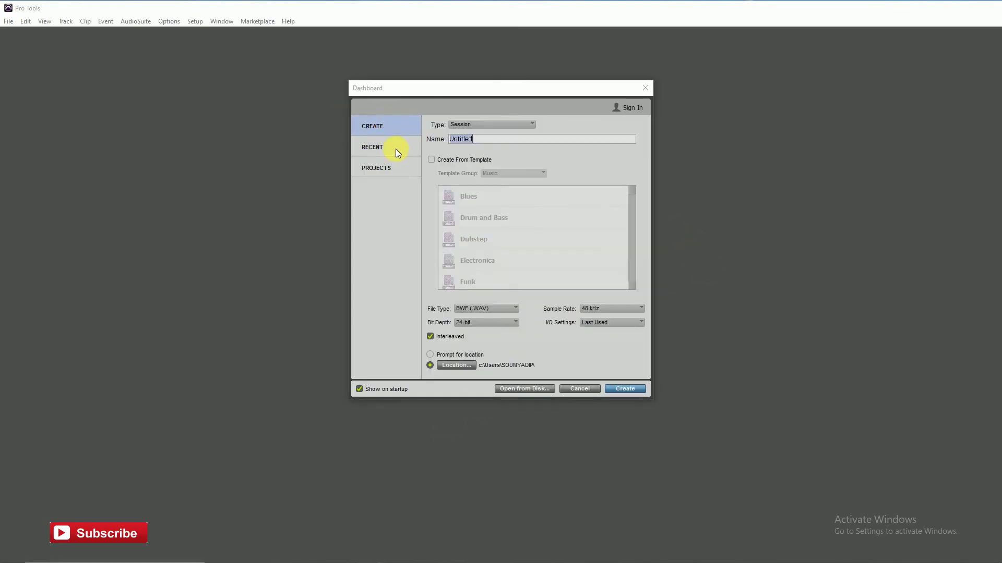
{"action": "left_click", "coordinate": [492, 121]}
{"action": "left_click", "coordinate": [535, 128]}
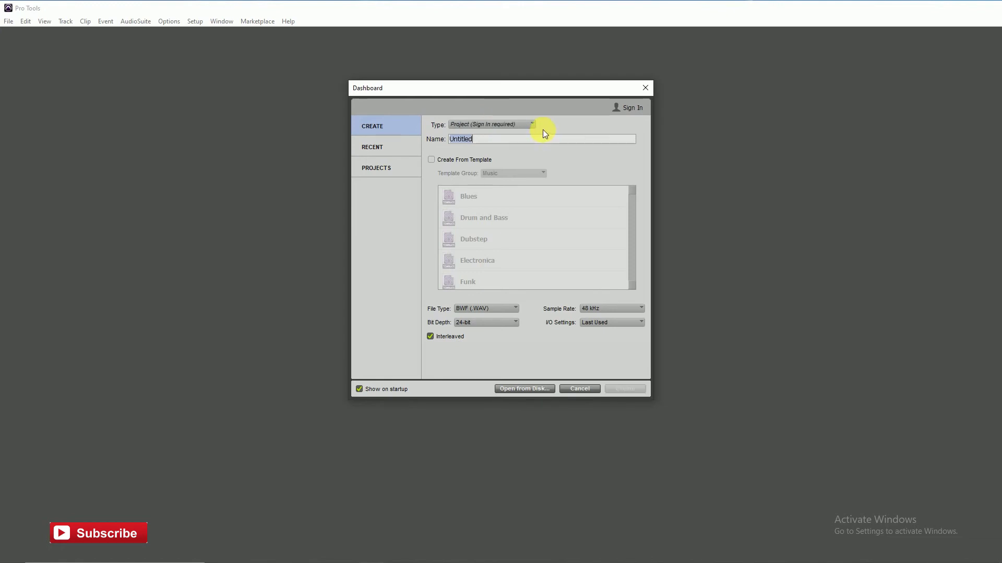
{"action": "left_click", "coordinate": [637, 108]}
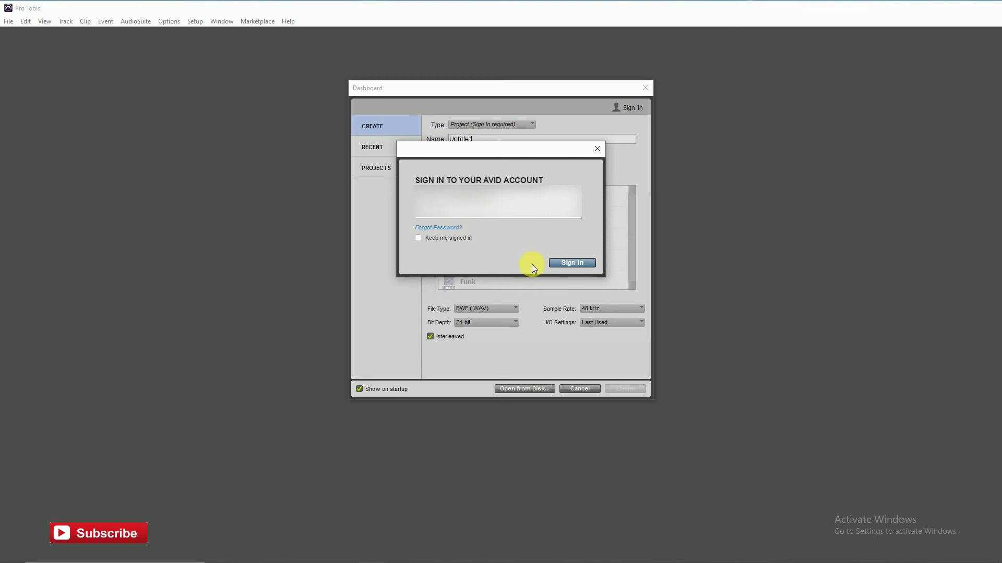
{"action": "left_click", "coordinate": [589, 266]}
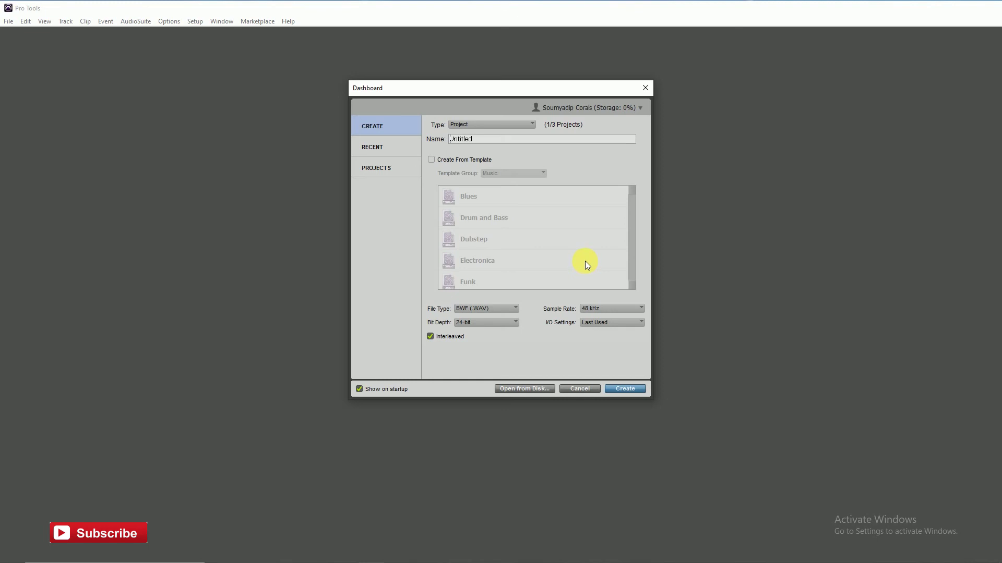
Delete the 'Test' cloud project from the Projects list, leaving 0/3 projects, and return to Create.
{"action": "left_click", "coordinate": [374, 147]}
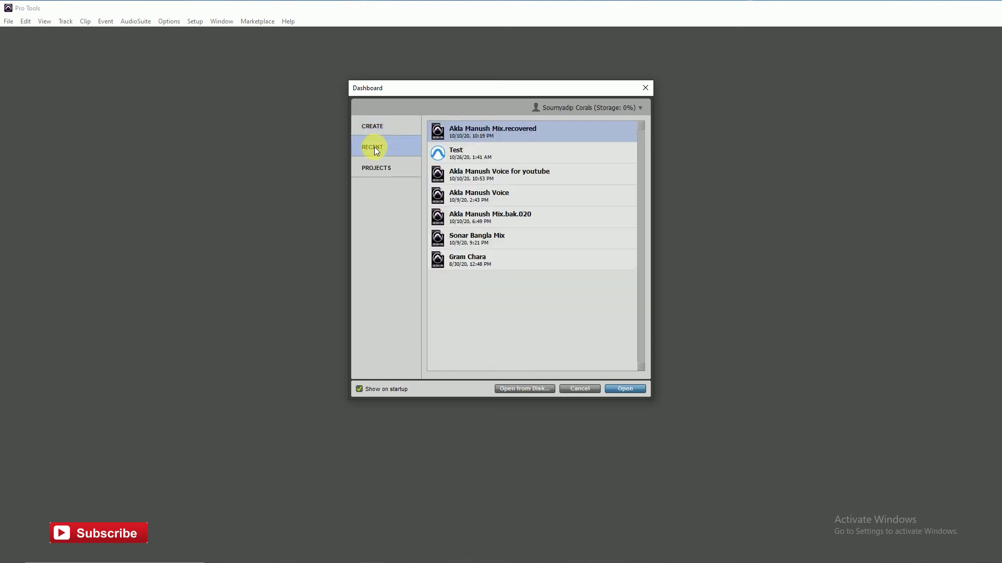
{"action": "left_click", "coordinate": [472, 162]}
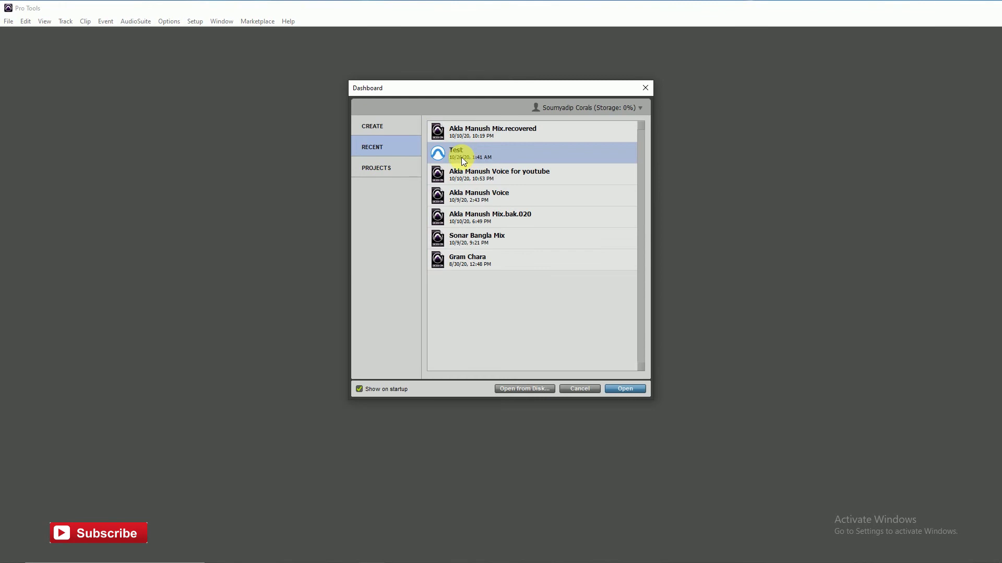
{"action": "left_click", "coordinate": [393, 167]}
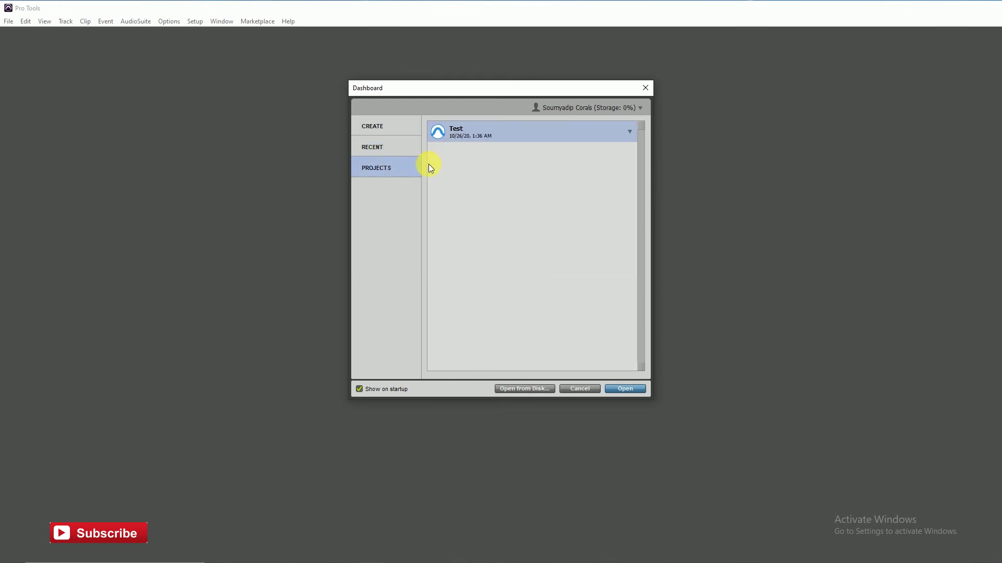
{"action": "left_click", "coordinate": [629, 133]}
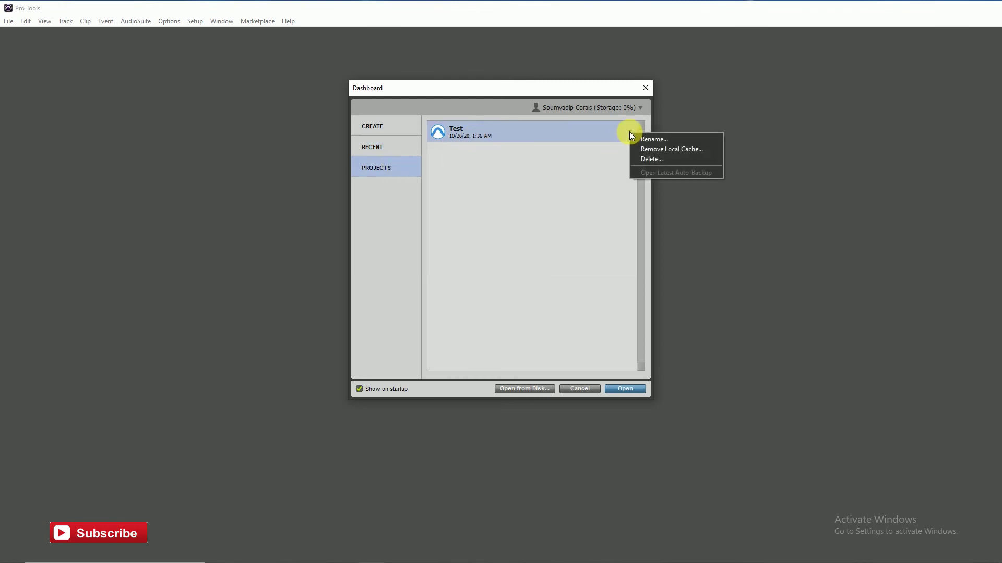
{"action": "left_click", "coordinate": [670, 163]}
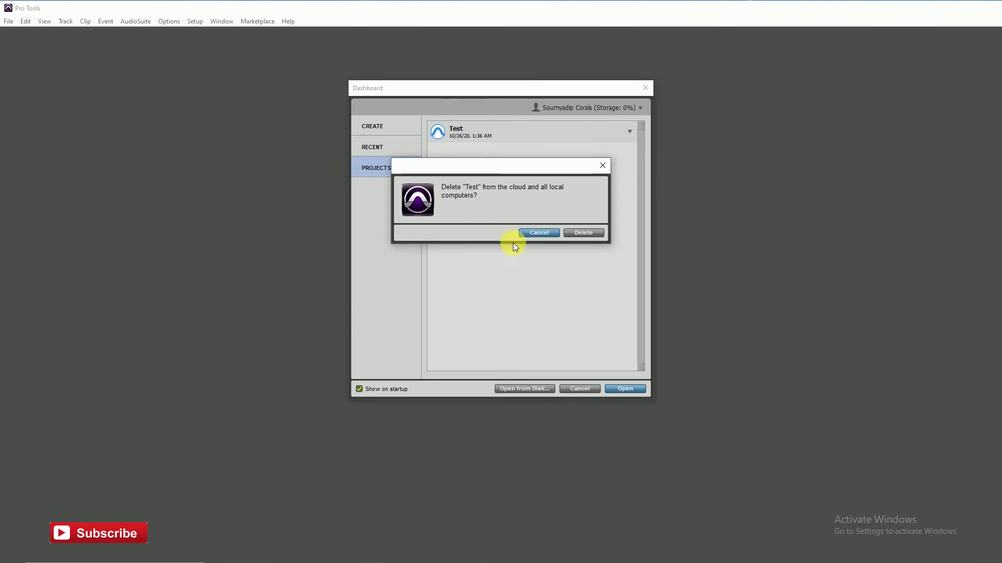
{"action": "left_click", "coordinate": [597, 235]}
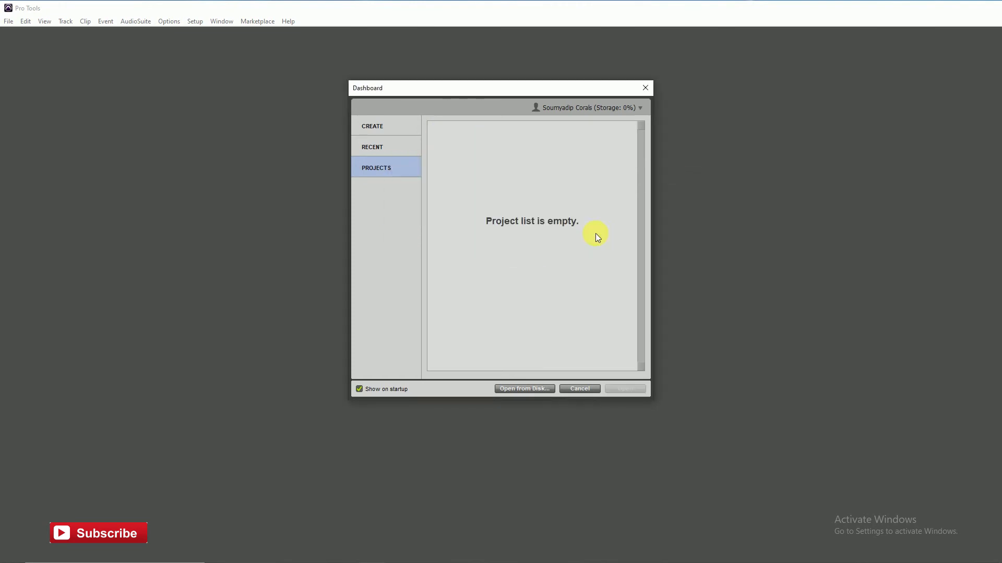
{"action": "left_click", "coordinate": [392, 129]}
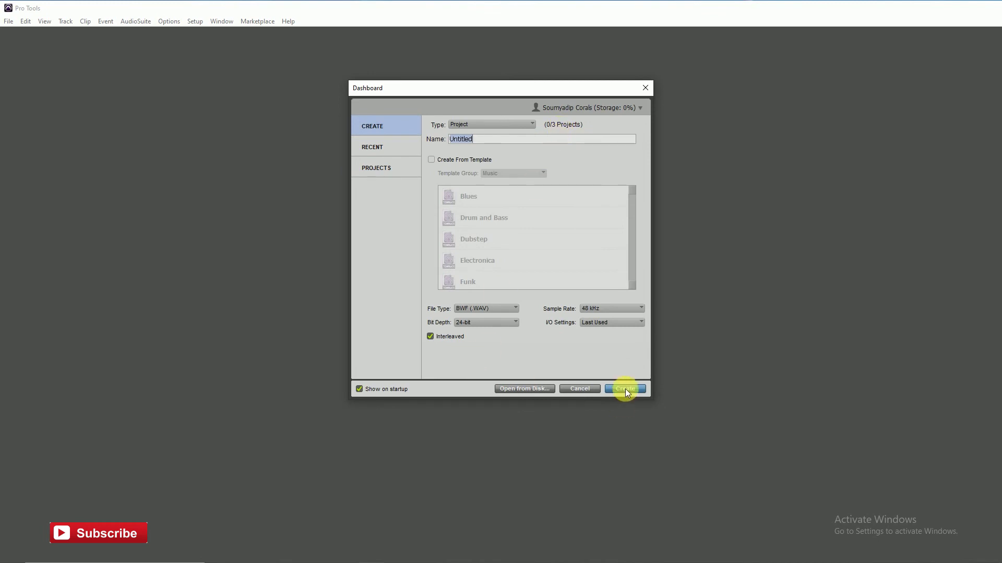
Check the Recent and Projects lists, then enter 'Cloud Colab' as the new project's name.
{"action": "left_click", "coordinate": [363, 143]}
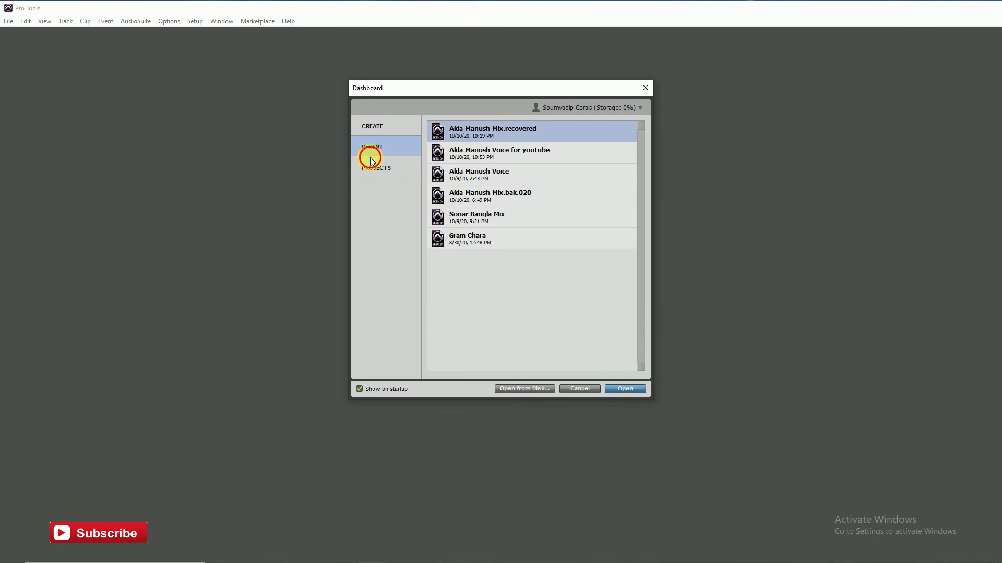
{"action": "left_click", "coordinate": [374, 166]}
{"action": "left_click", "coordinate": [375, 127]}
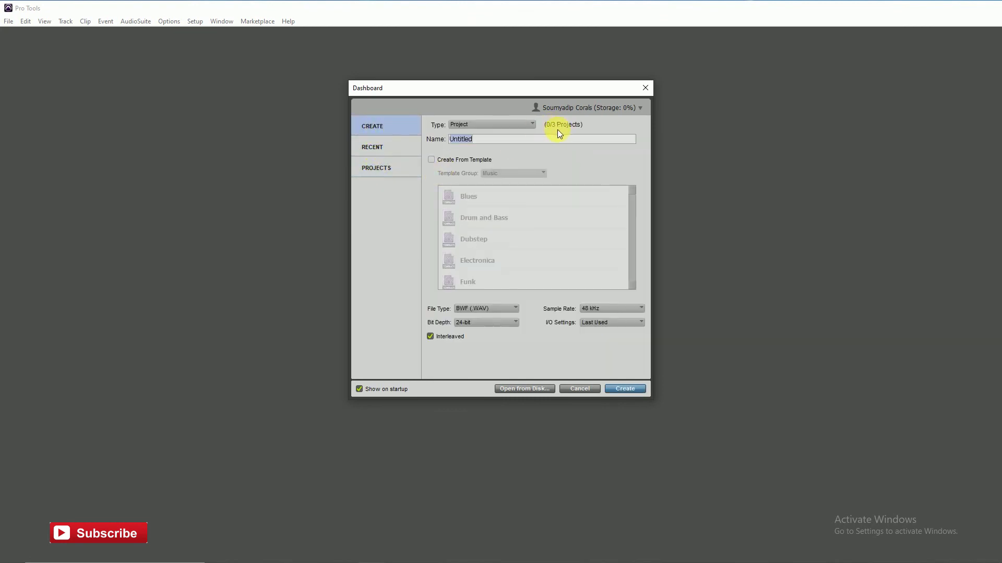
{"action": "type", "text": "Cloud Cola"}
{"action": "key", "text": "BackSpace"}
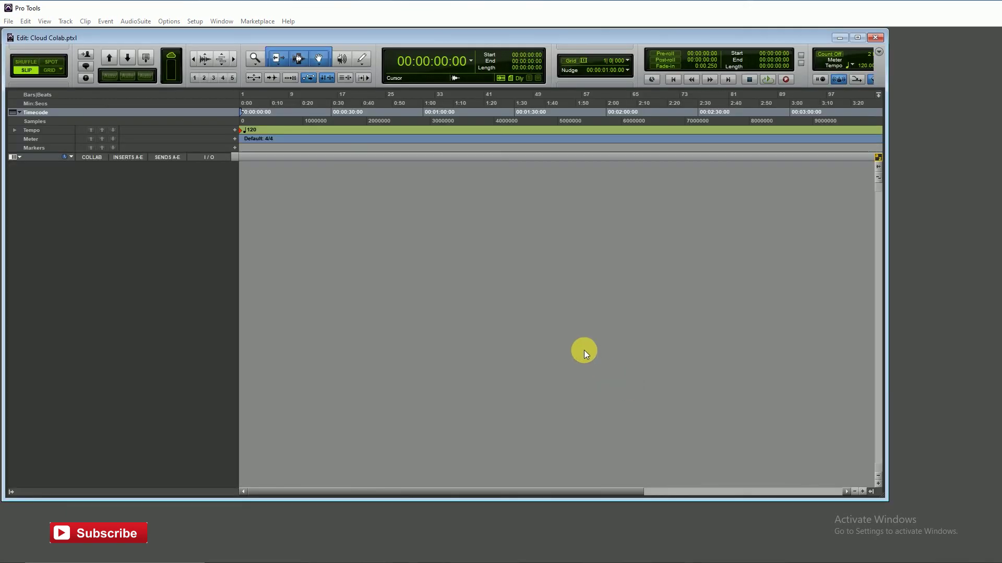
Maximise the Cloud Colab Edit window and show the collaboration panel's shared-track history.
{"action": "left_click", "coordinate": [857, 37]}
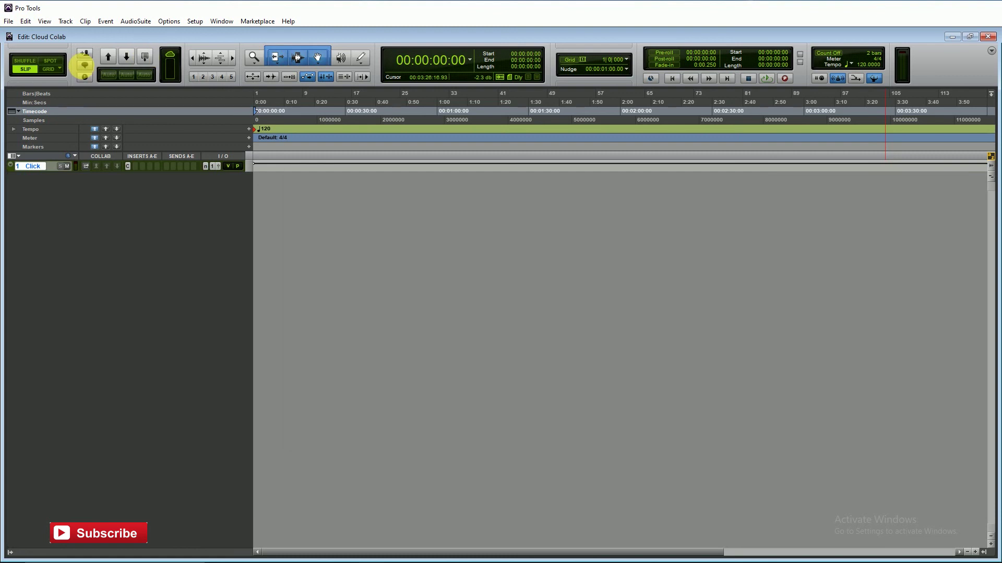
{"action": "left_click", "coordinate": [84, 64]}
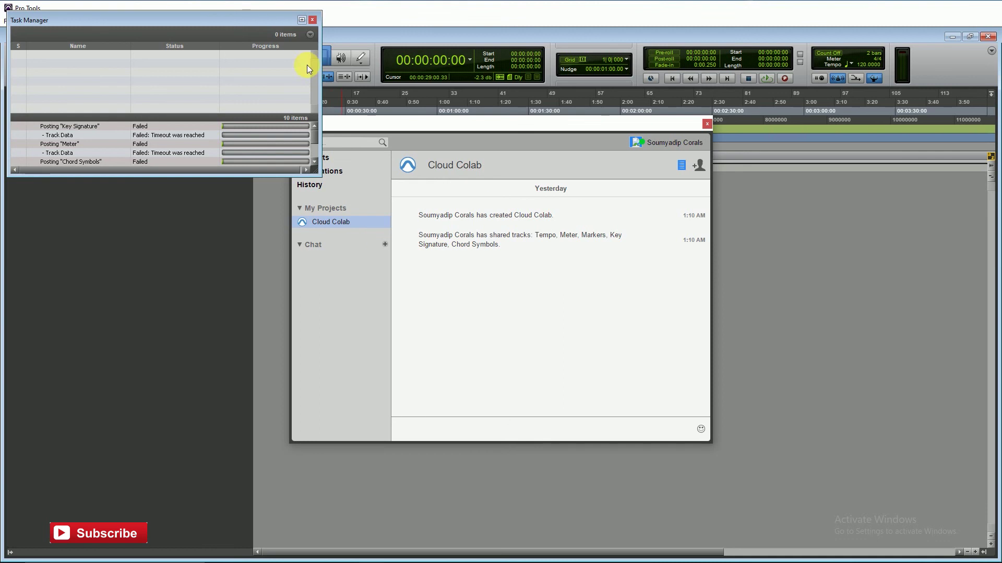
Close Task Manager, search for a contact to invite, then dismiss the invite and collaboration panel.
{"action": "left_click", "coordinate": [312, 20]}
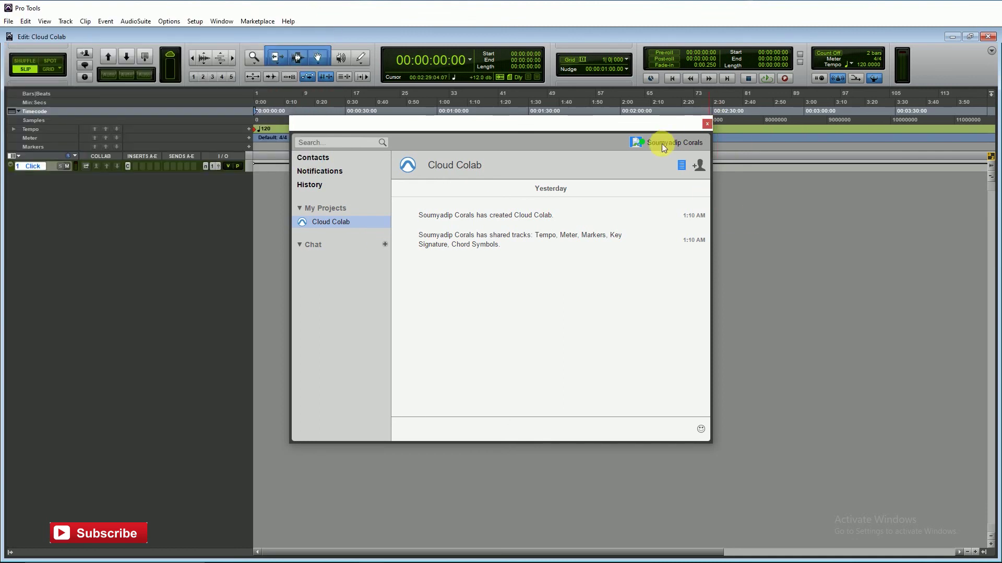
{"action": "left_click", "coordinate": [703, 176]}
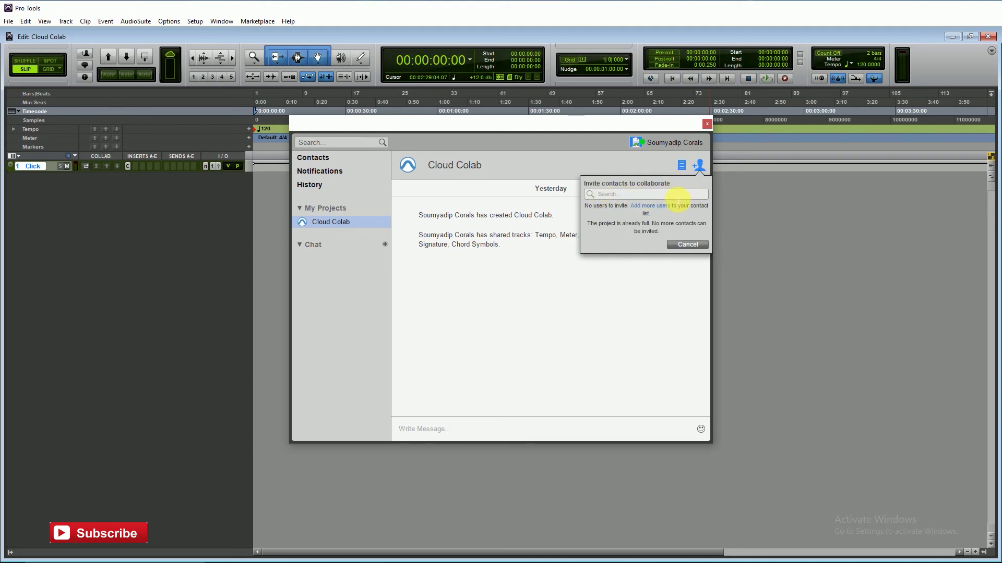
{"action": "type", "text": "John"}
{"action": "left_click", "coordinate": [672, 165]}
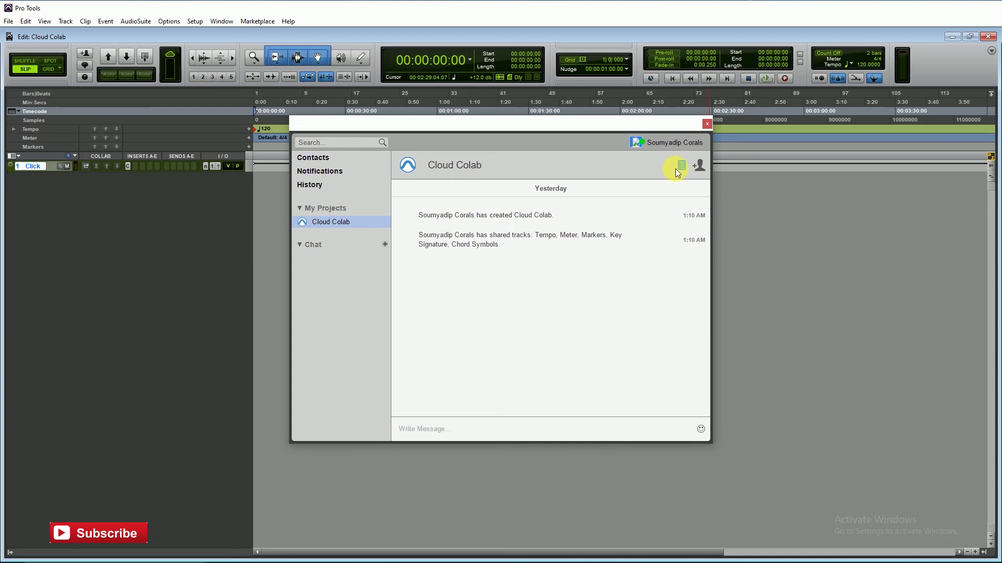
{"action": "left_click", "coordinate": [679, 166]}
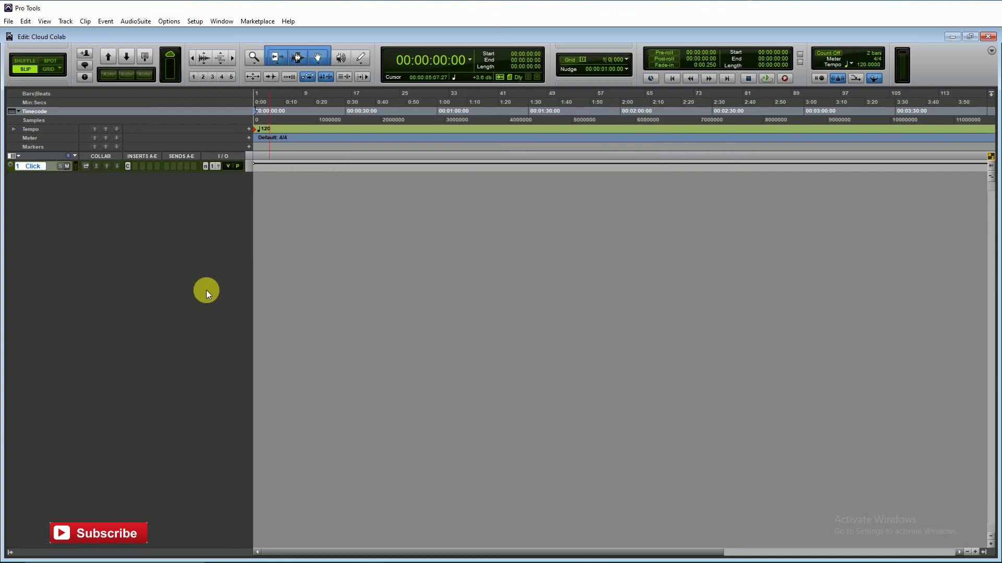
Add one mono audio track, Audio 1, make it taller, and record-arm it.
{"action": "key", "text": "ctrl+shift+n"}
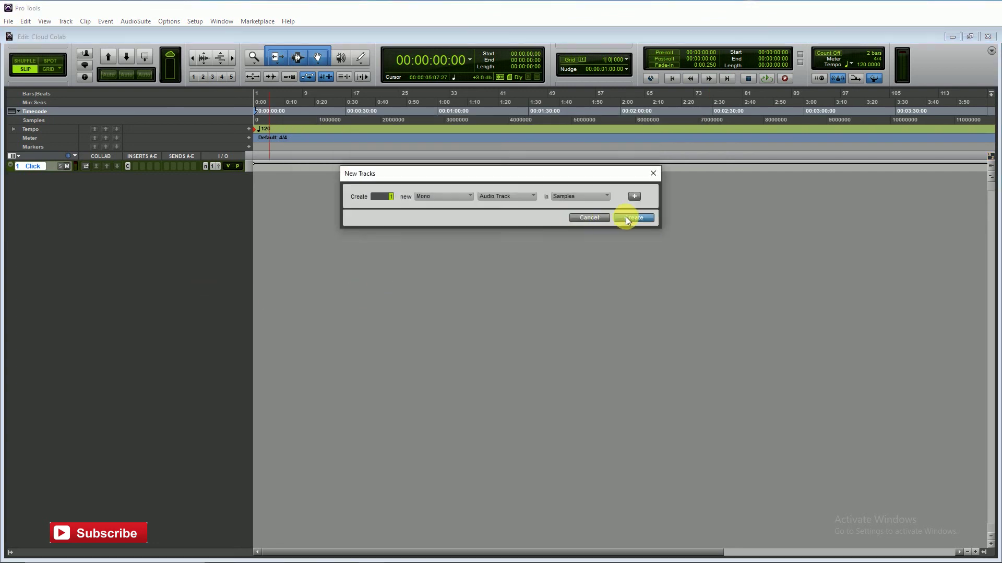
{"action": "left_click", "coordinate": [633, 218]}
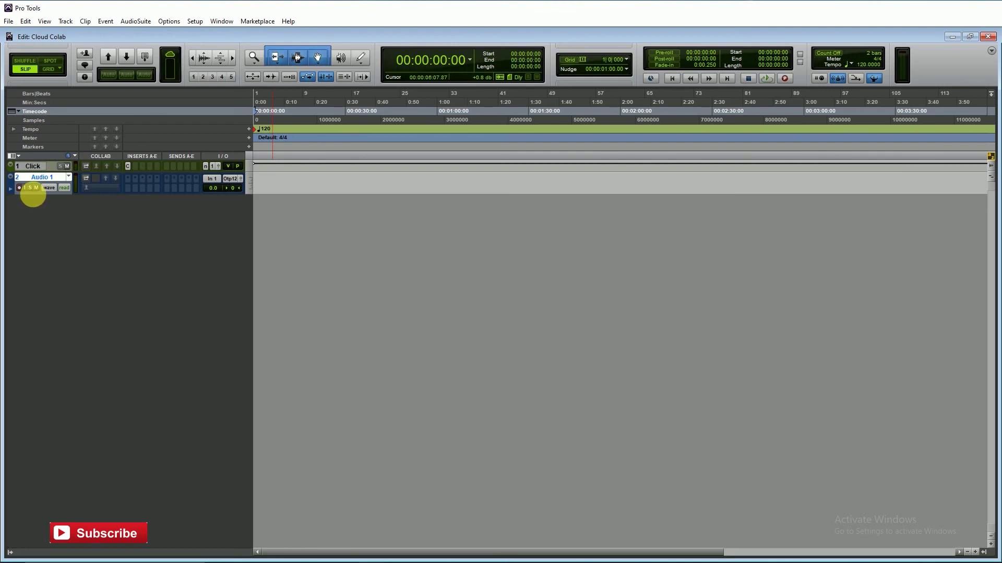
{"action": "left_click_drag", "start_coordinate": [33, 194], "coordinate": [40, 250]}
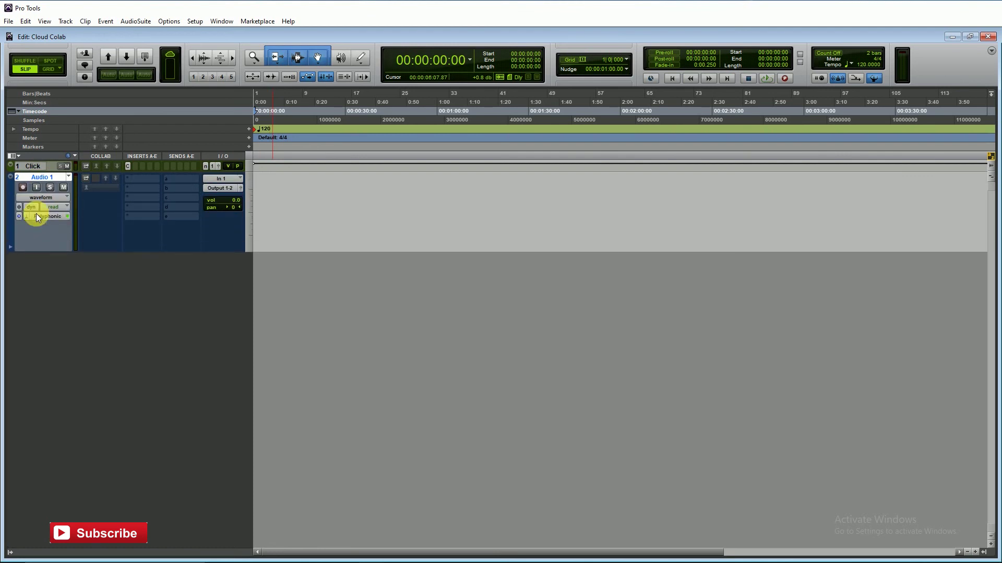
{"action": "left_click", "coordinate": [24, 187]}
Record a short clip, Audio 1_01, onto Audio 1 while zoomed in, then stop.
{"action": "key", "text": "ctrl+space"}
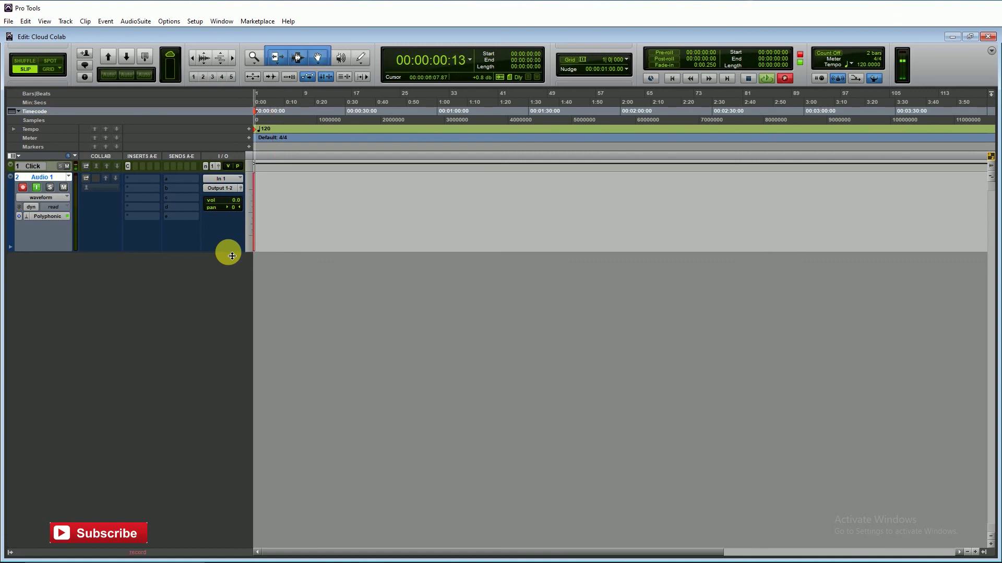
{"action": "key", "text": "ctrl+bracketright"}
{"action": "key", "text": "ctrl+bracketright"}
{"action": "key", "text": "ctrl+bracketright"}
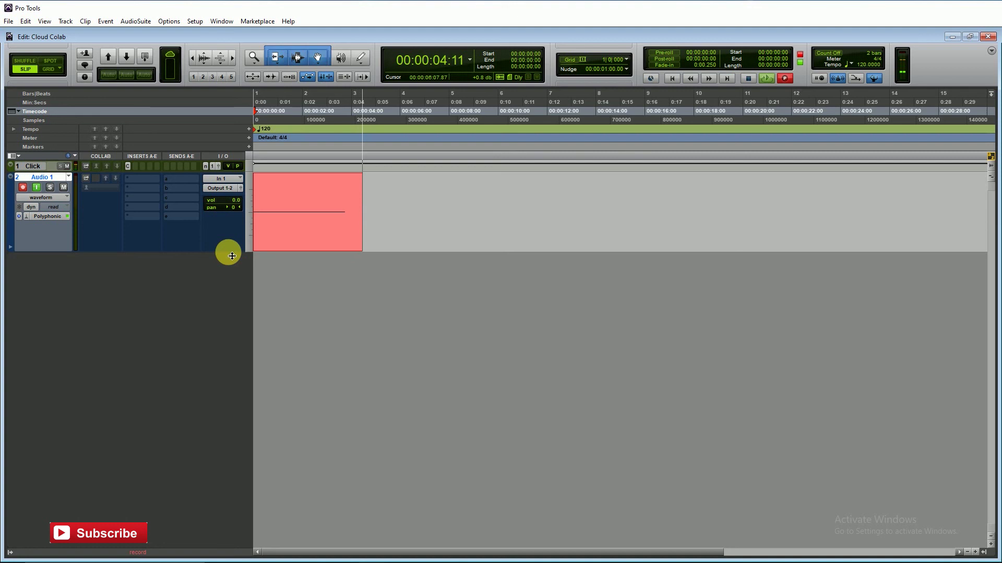
{"action": "key", "text": "space"}
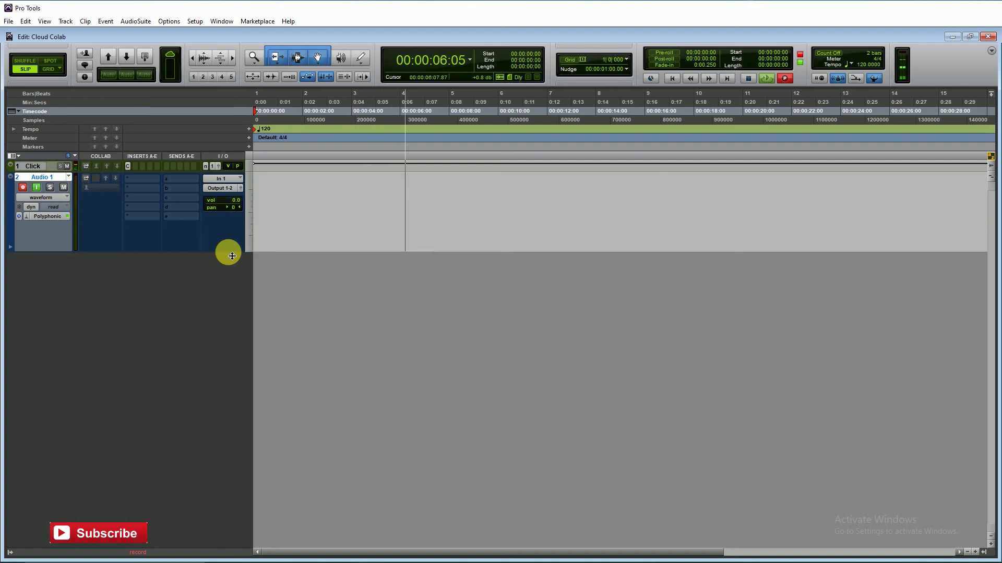